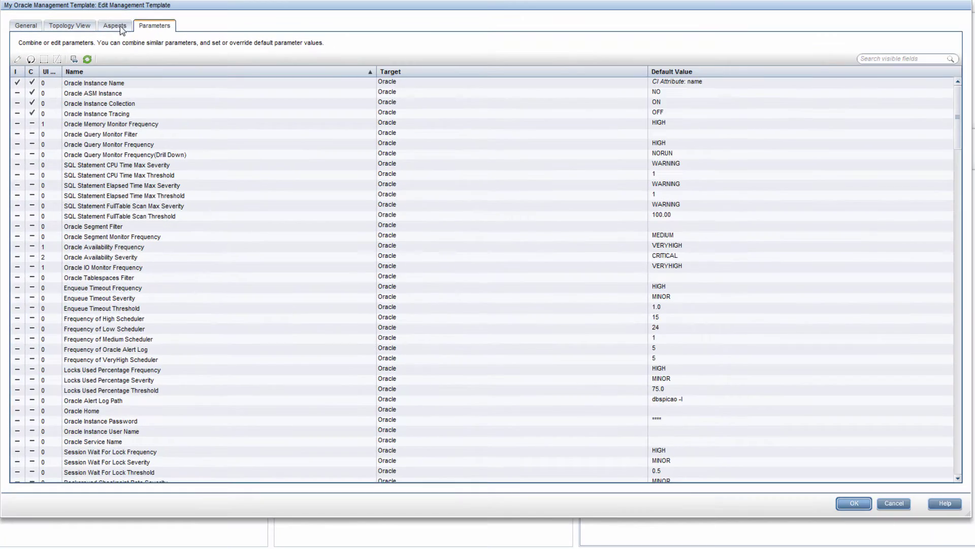
Check the template's aspects, then filter parameters by 'instance' and sort them by Name.
left_click(121, 28)
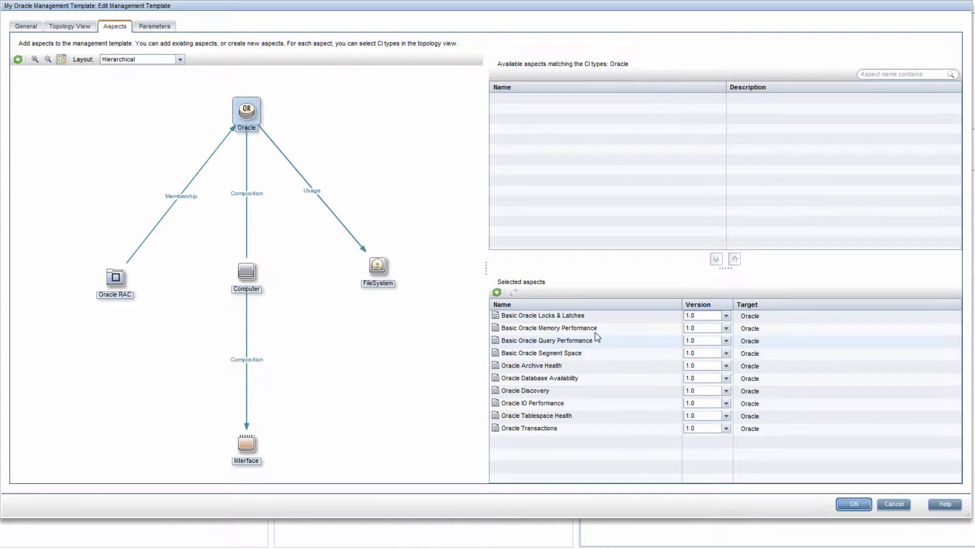
left_click(166, 30)
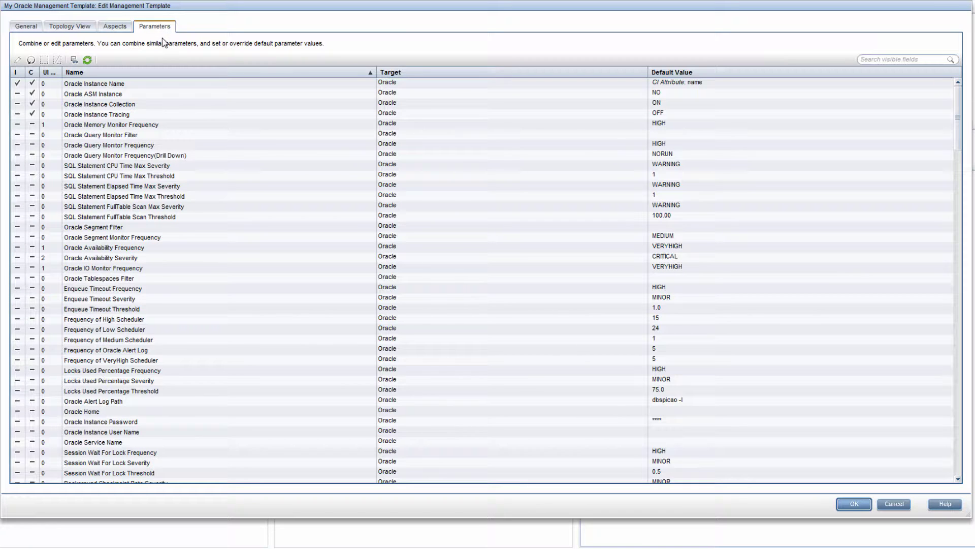
left_click(873, 60)
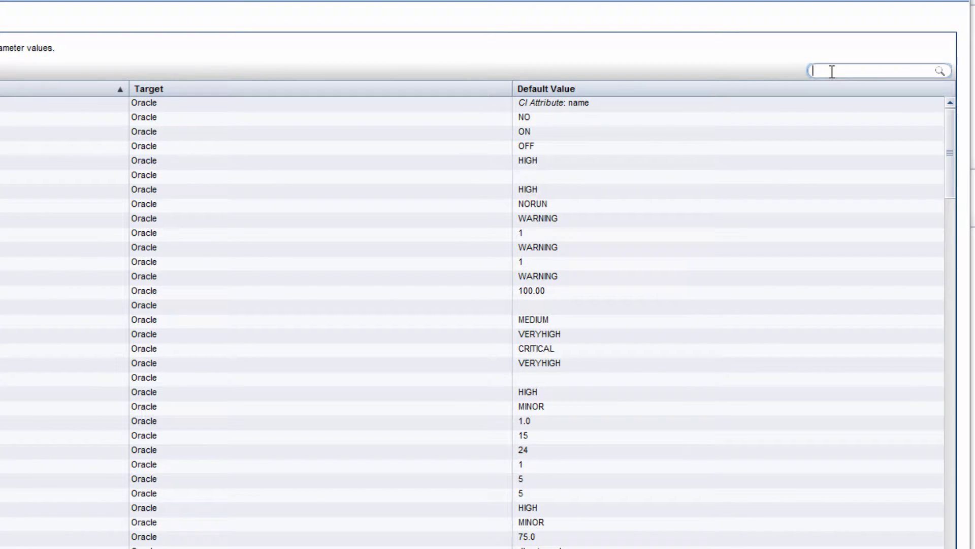
type("instance")
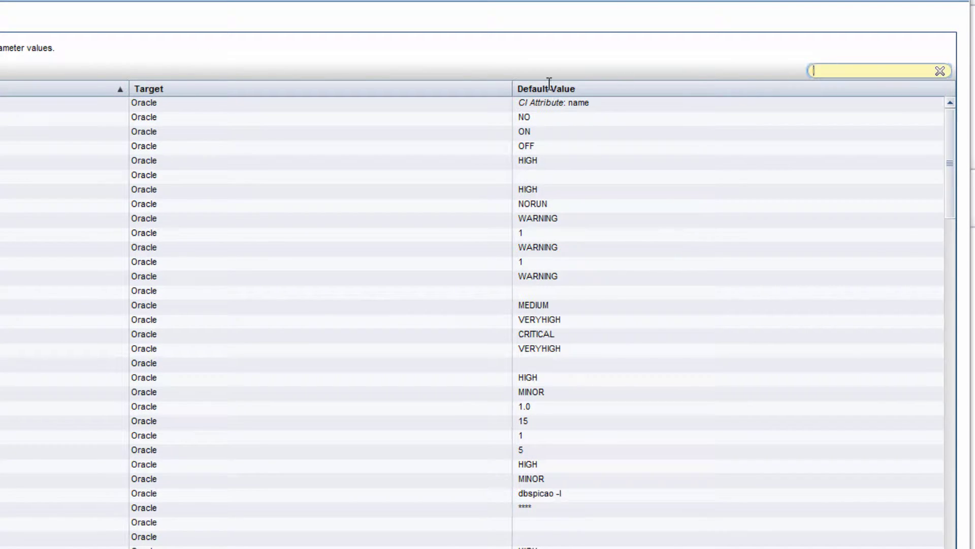
left_click(120, 90)
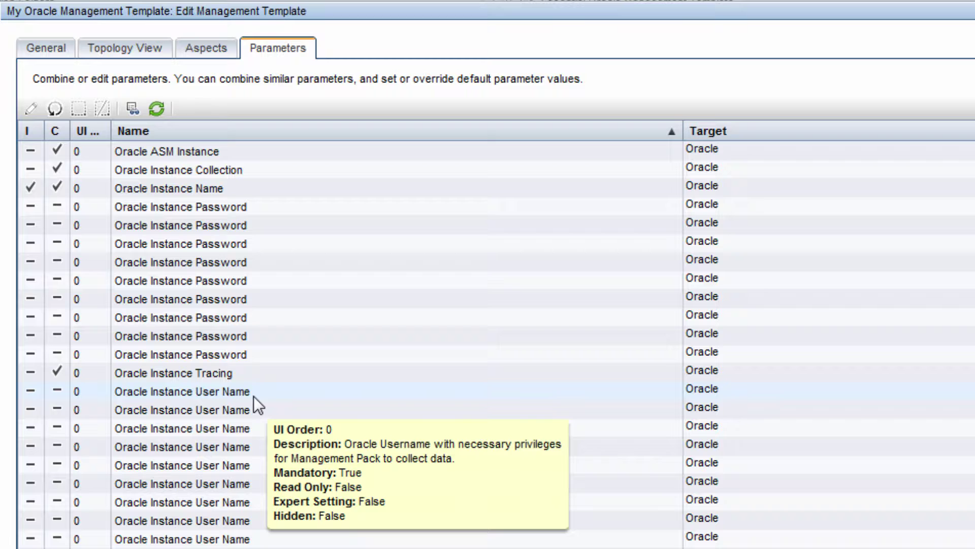
Combine the nine Oracle Instance User Name parameters into one.
mouse_move(182, 391)
left_click(254, 396)
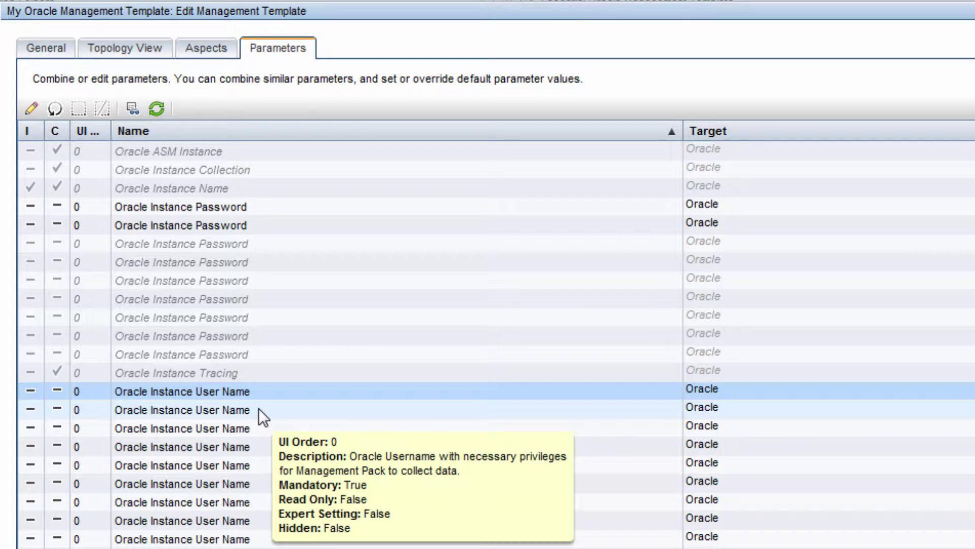
left_click_drag(258, 408, 215, 468)
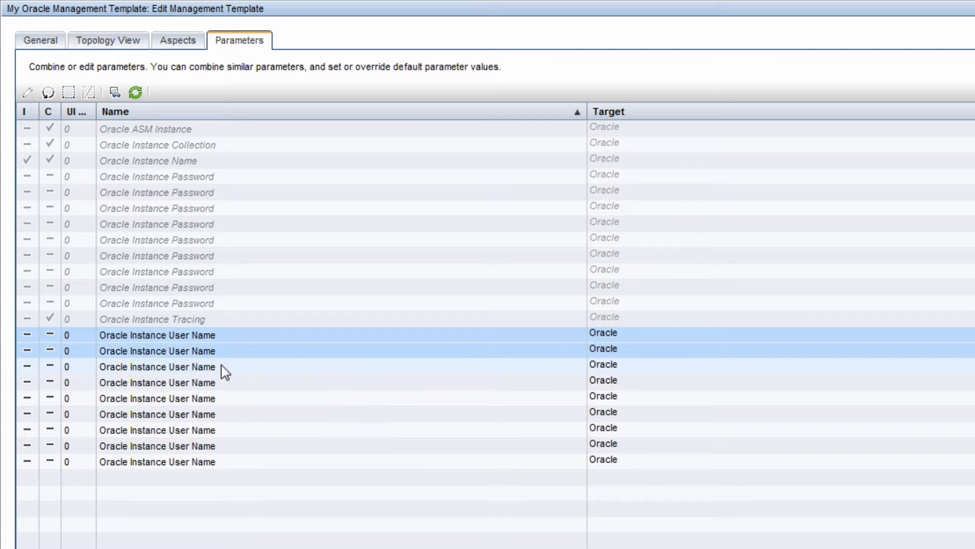
left_click(68, 92)
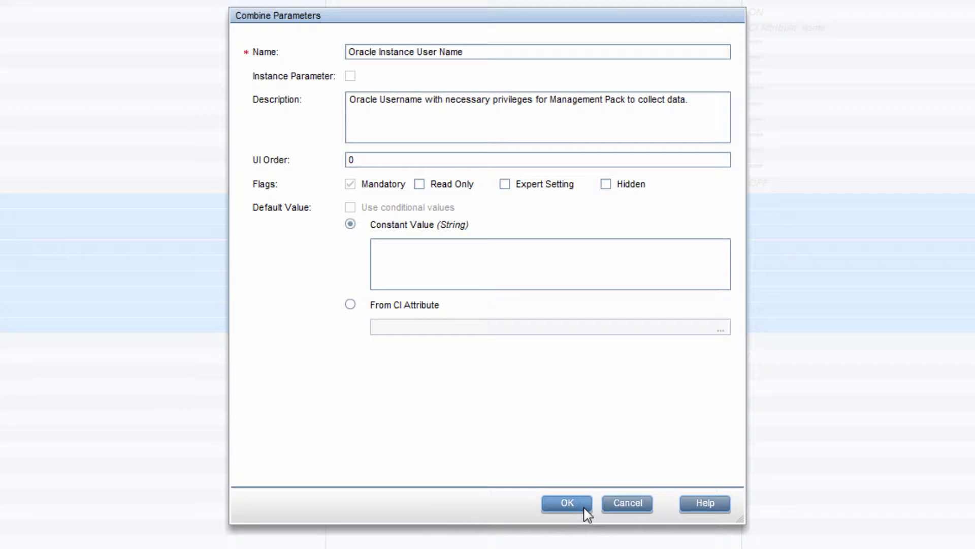
left_click(584, 507)
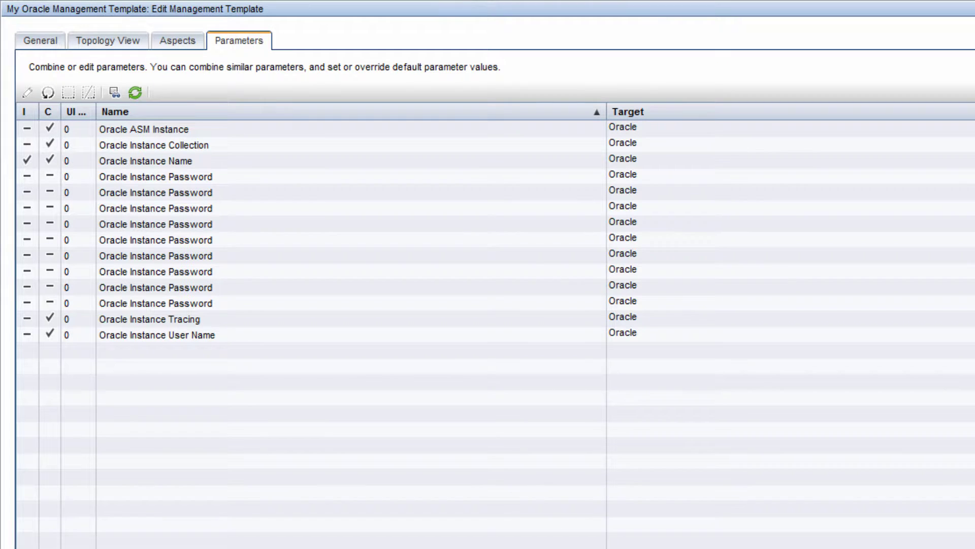
Combine the nine Oracle Instance Password parameters into one.
left_click(156, 304)
left_click_drag(157, 292, 65, 107)
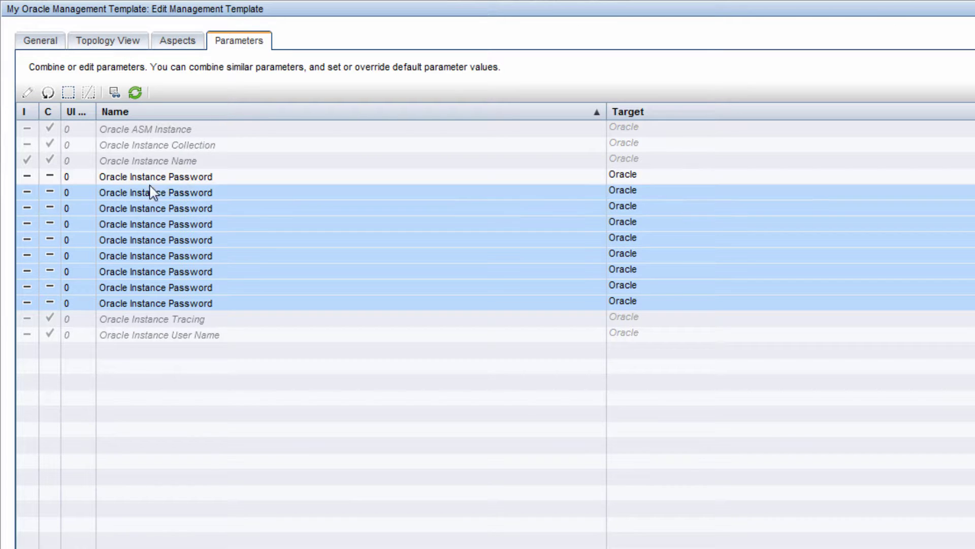
double_click(169, 184)
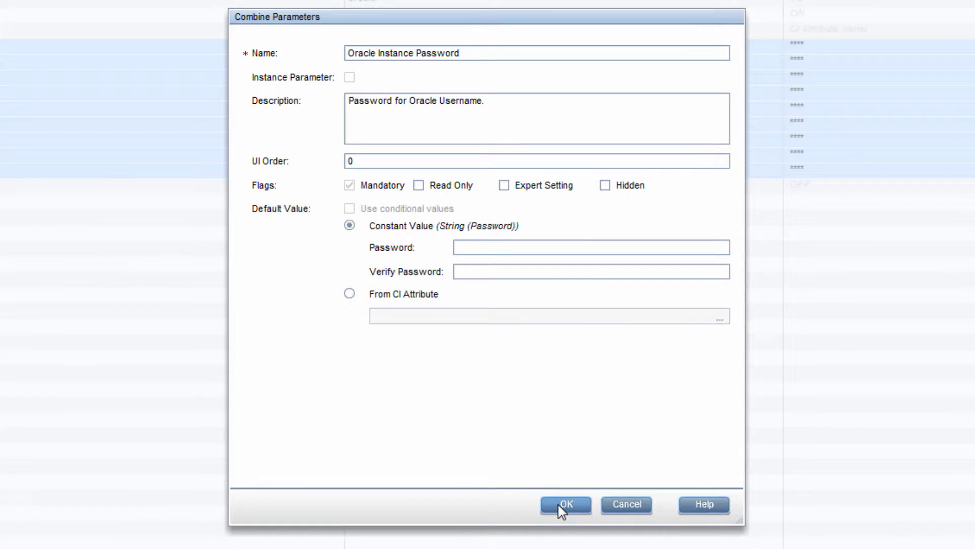
left_click(559, 505)
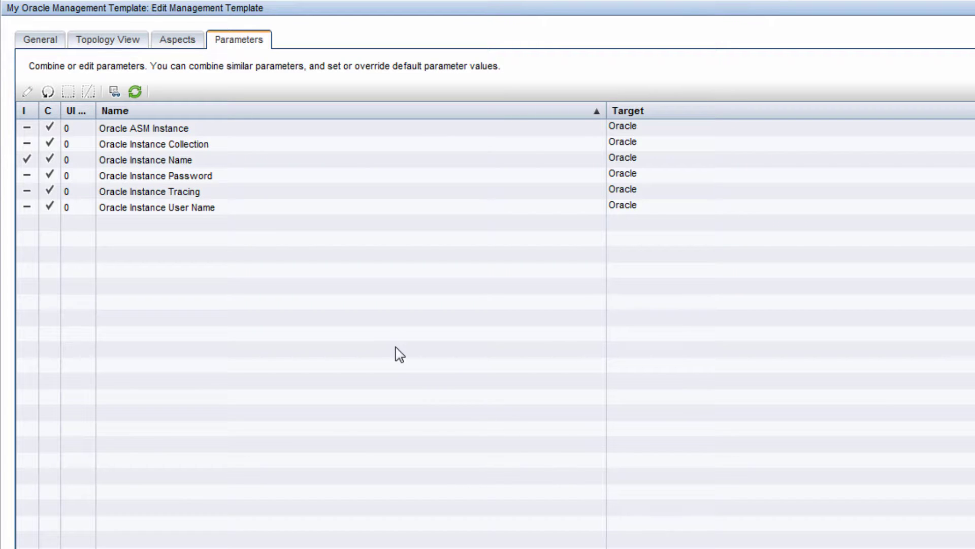
Edit Oracle Instance Name and set its default from the oracle CI's TNS Names attribute.
left_click(201, 160)
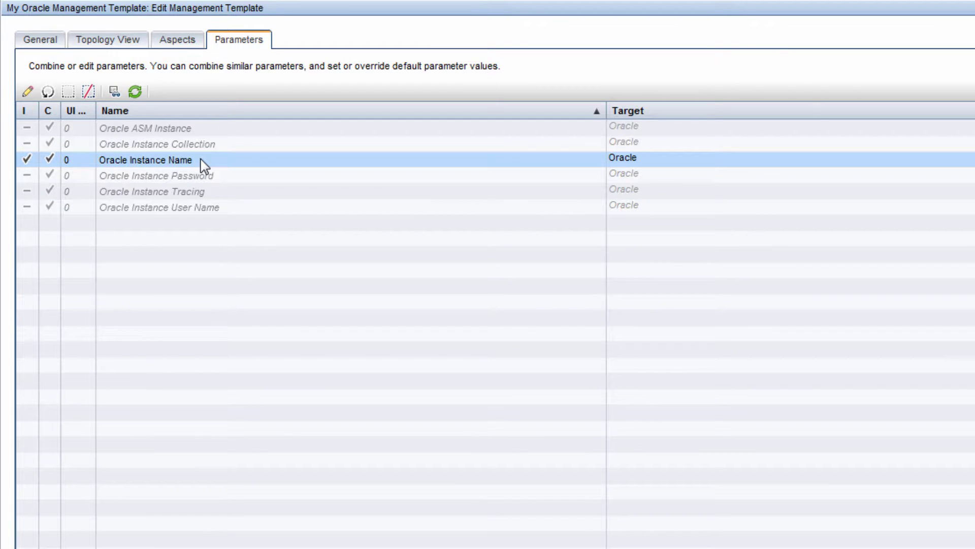
double_click(201, 160)
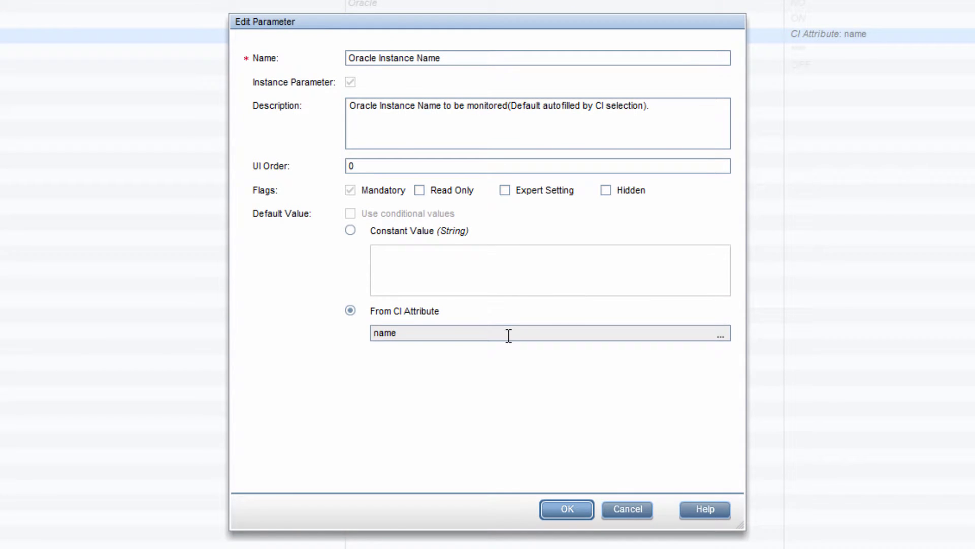
left_click(726, 335)
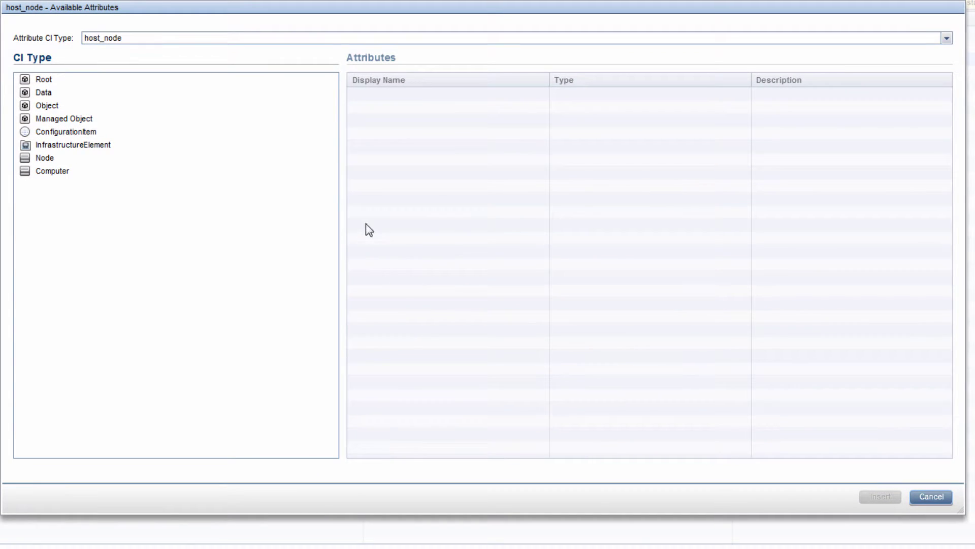
left_click(179, 40)
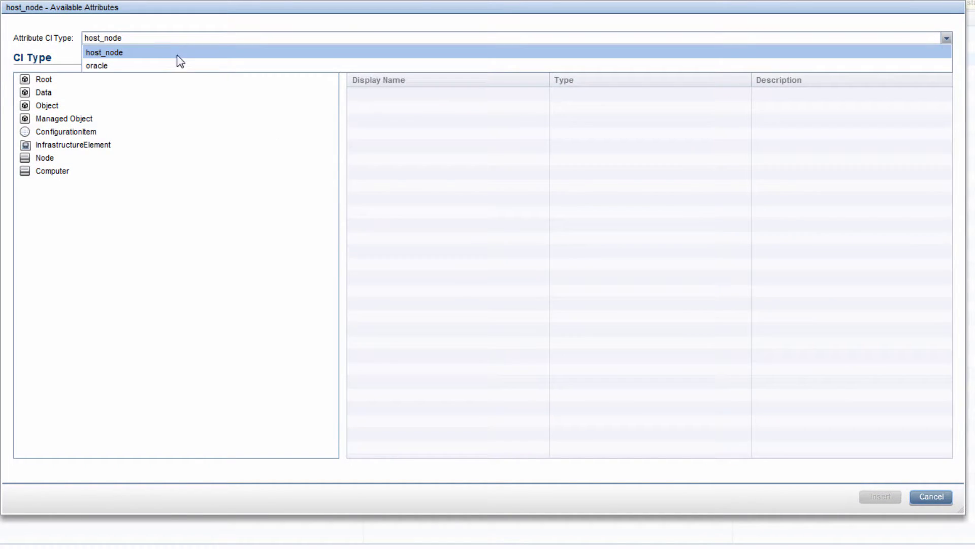
left_click(177, 66)
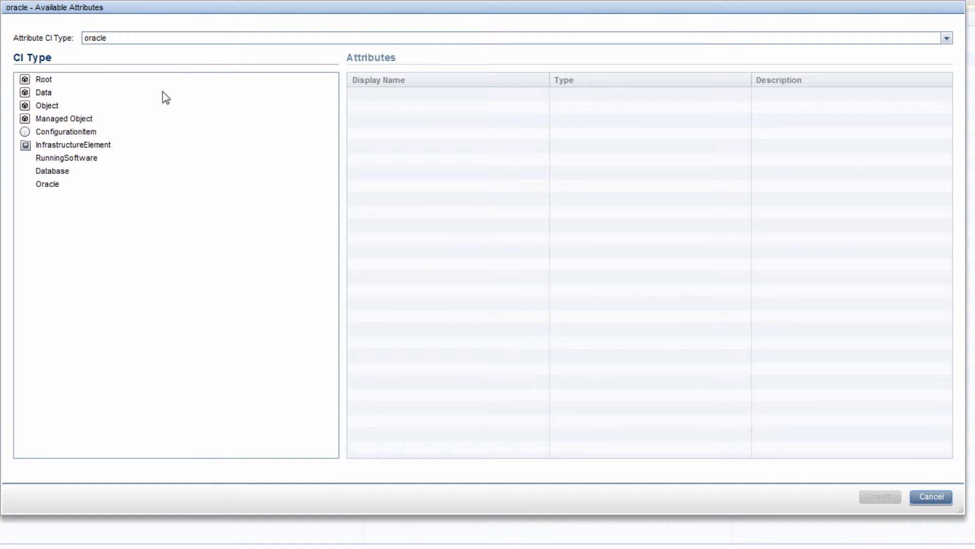
left_click(69, 158)
left_click(71, 184)
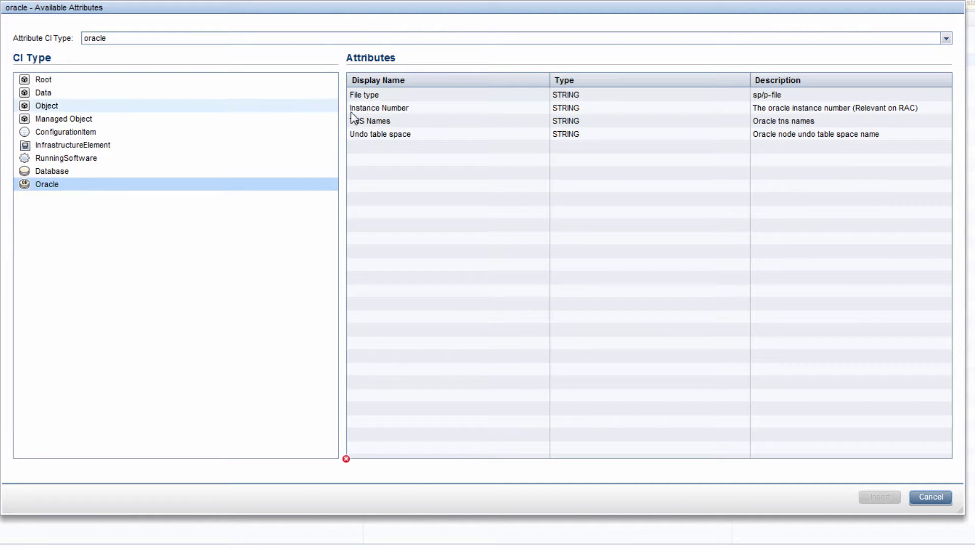
left_click(370, 120)
left_click(879, 496)
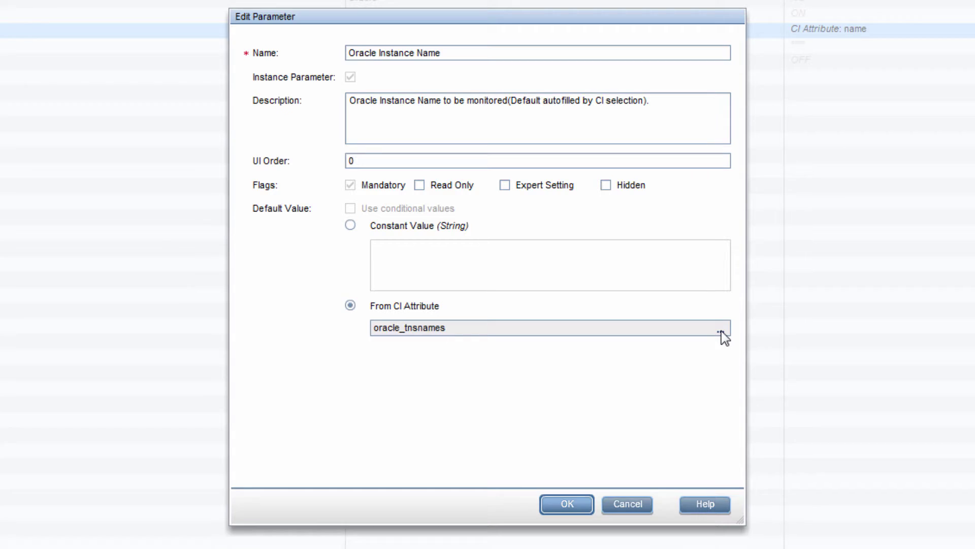
Browse CI attributes again with oracle as the attribute CI type, showing Data attributes.
left_click(721, 333)
left_click(96, 158)
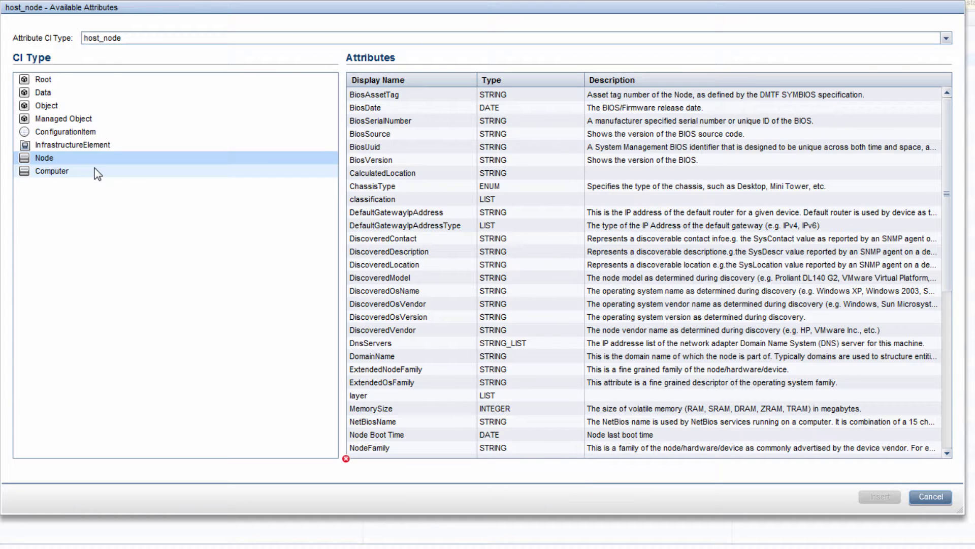
left_click(96, 171)
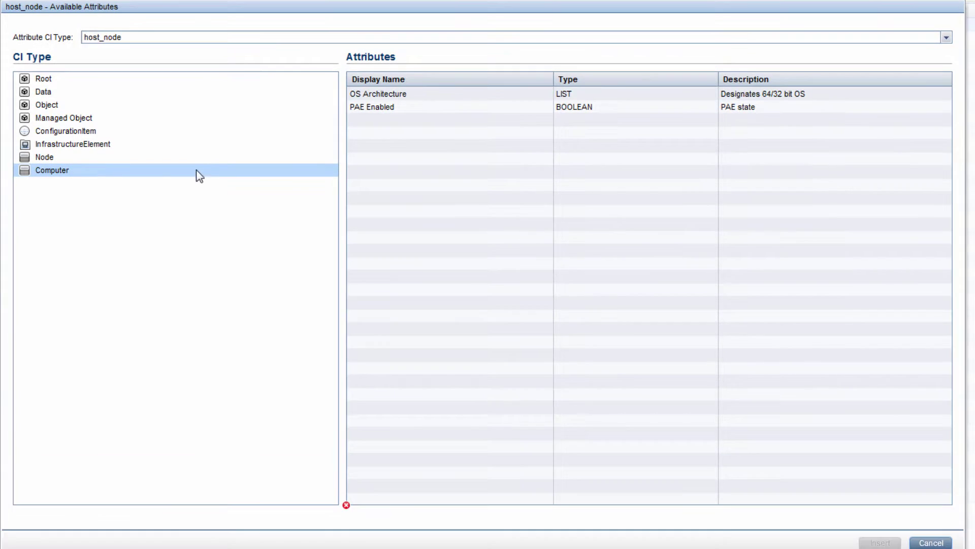
left_click(283, 38)
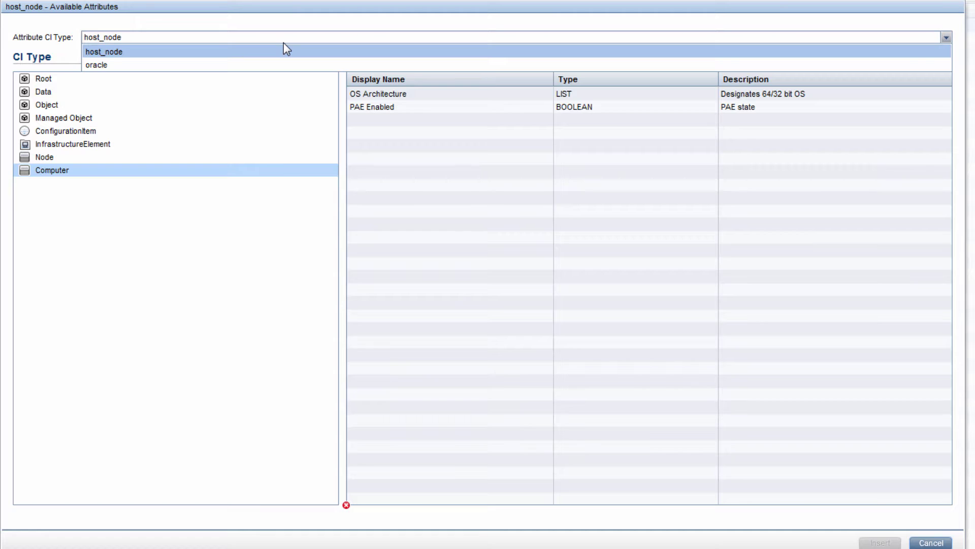
left_click(270, 64)
left_click(257, 79)
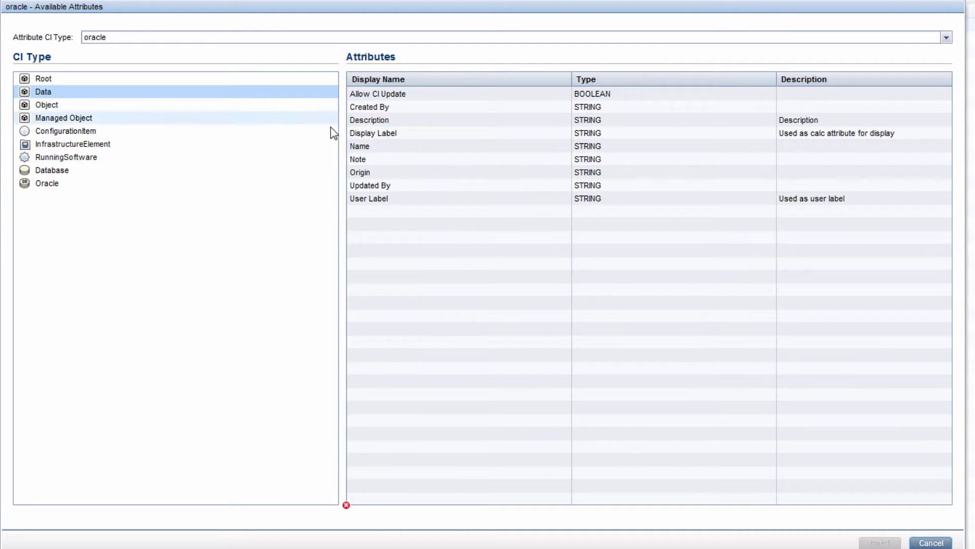
left_click(358, 146)
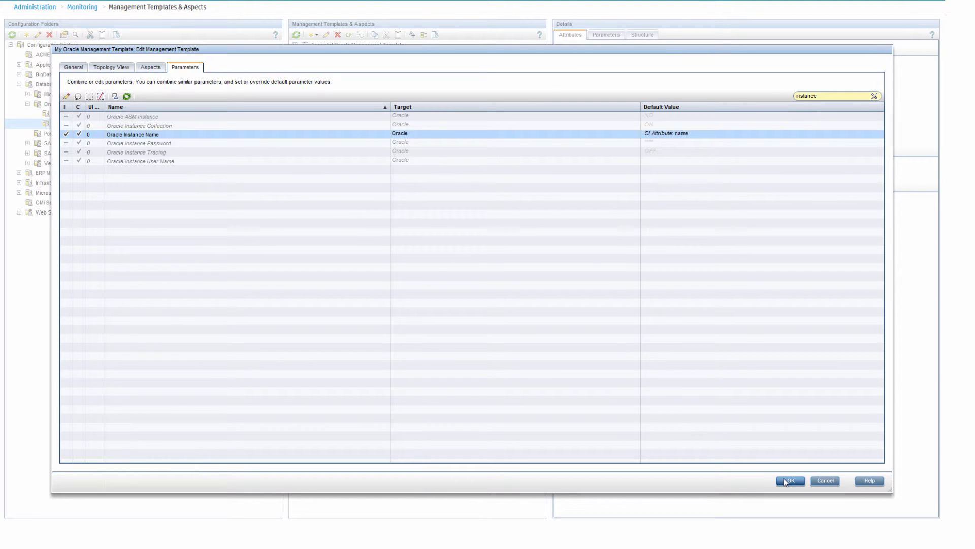
Save the template, then select Oracle Instance User Name in Oraspi Base's parameters.
left_click(785, 480)
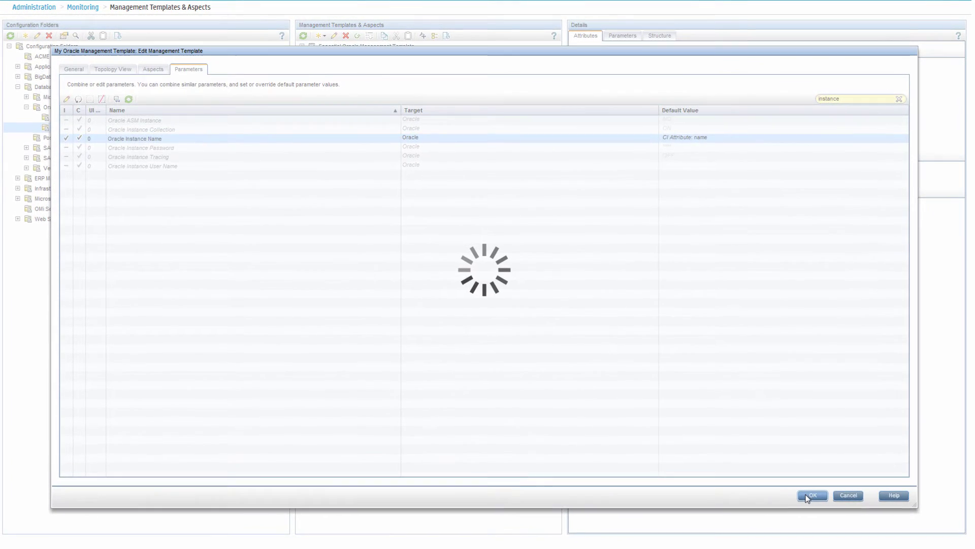
left_click(125, 120)
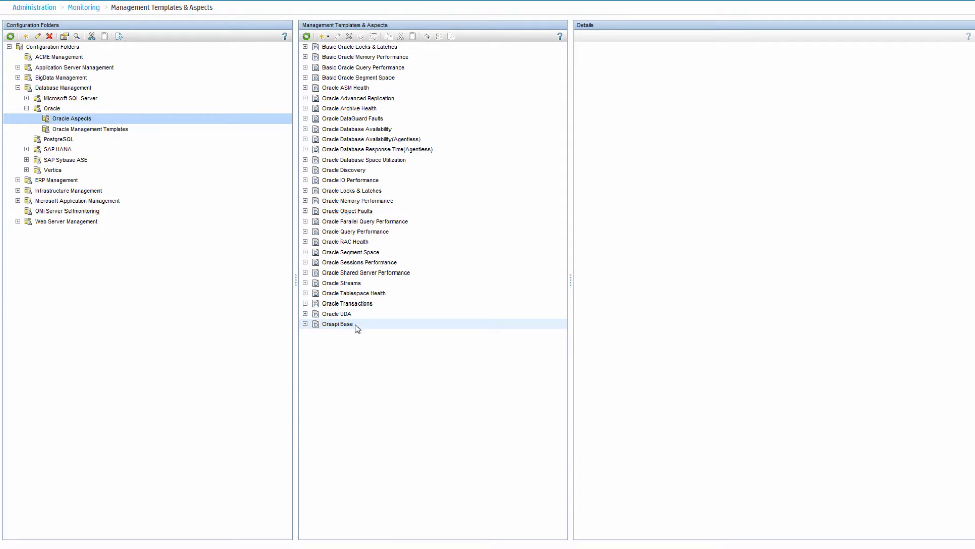
left_click(348, 324)
left_click(338, 37)
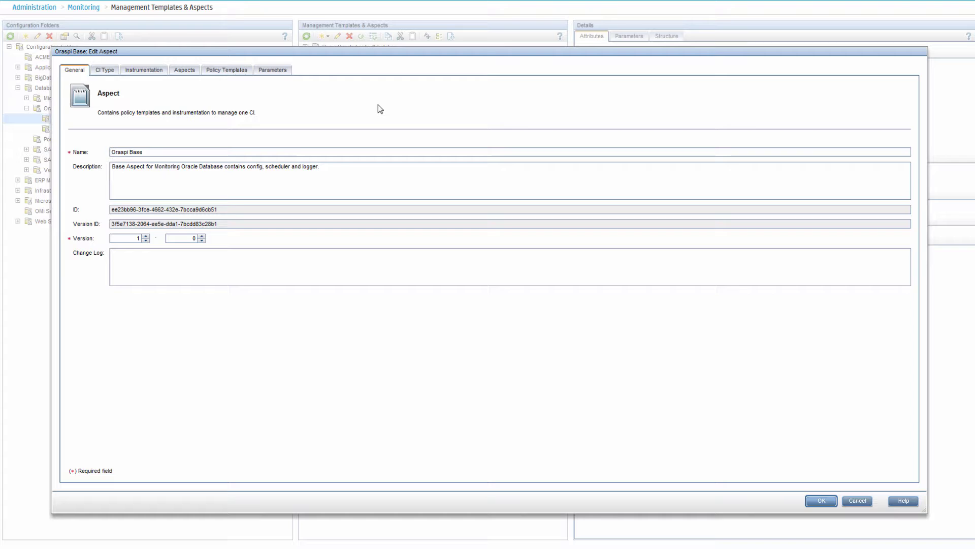
left_click(277, 70)
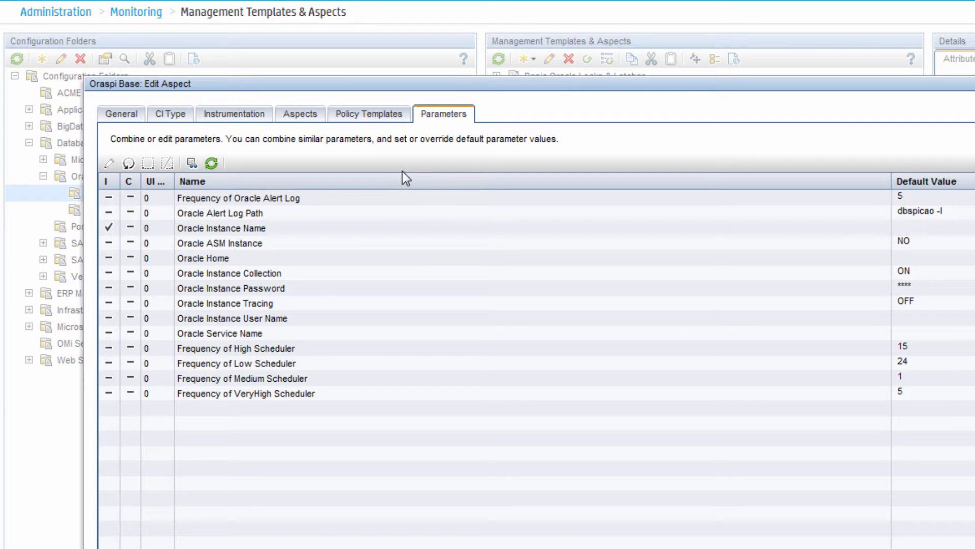
left_click(299, 320)
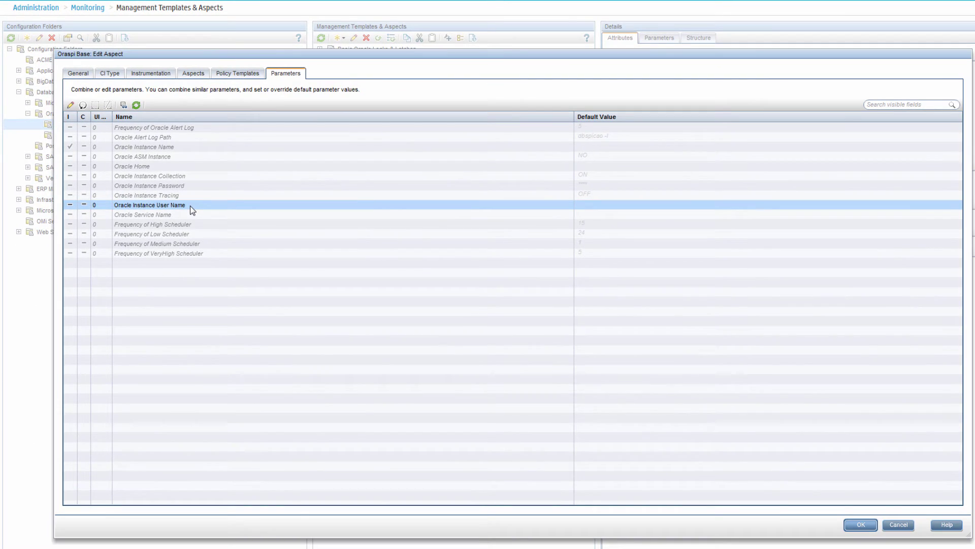
Enable conditional values on Oracle Instance User Name and add a Linux-only condition.
double_click(299, 321)
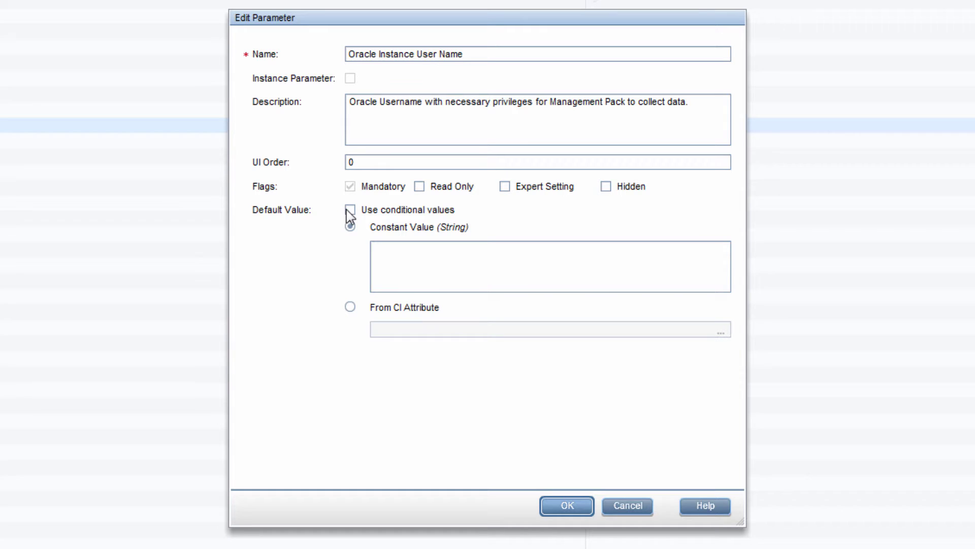
left_click(350, 210)
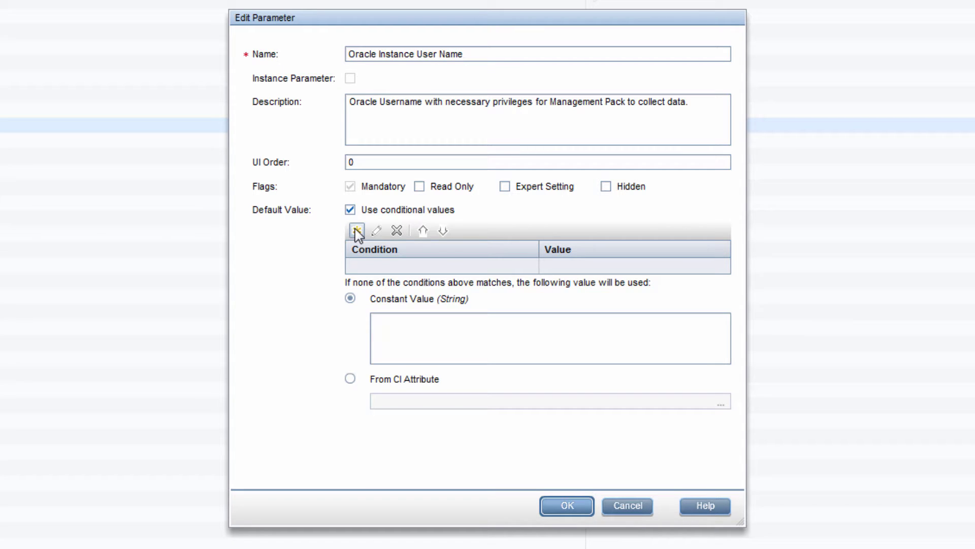
left_click(357, 232)
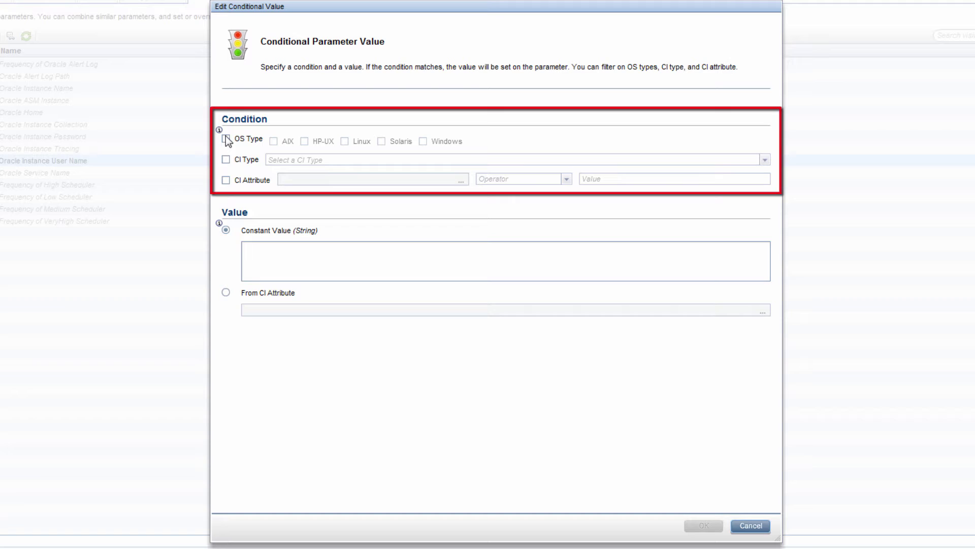
left_click(226, 139)
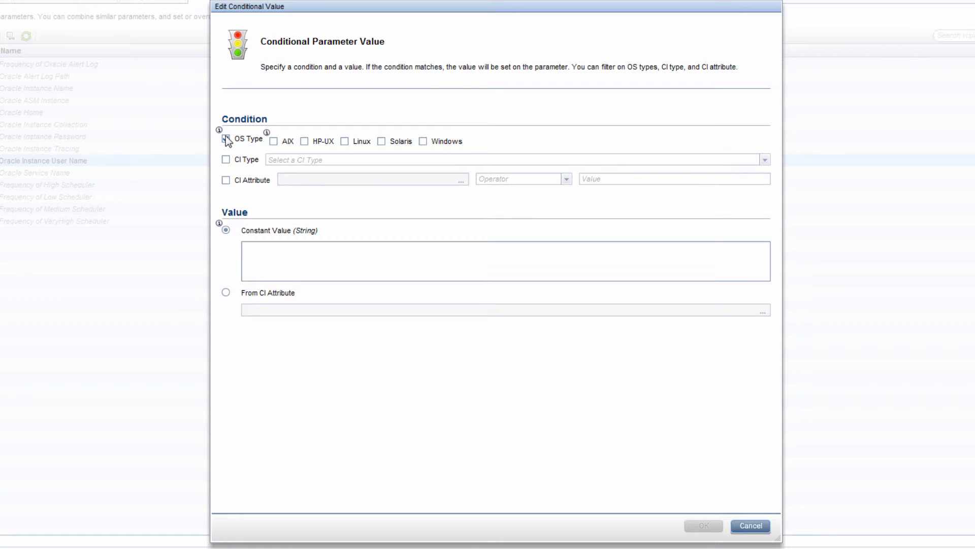
left_click(347, 142)
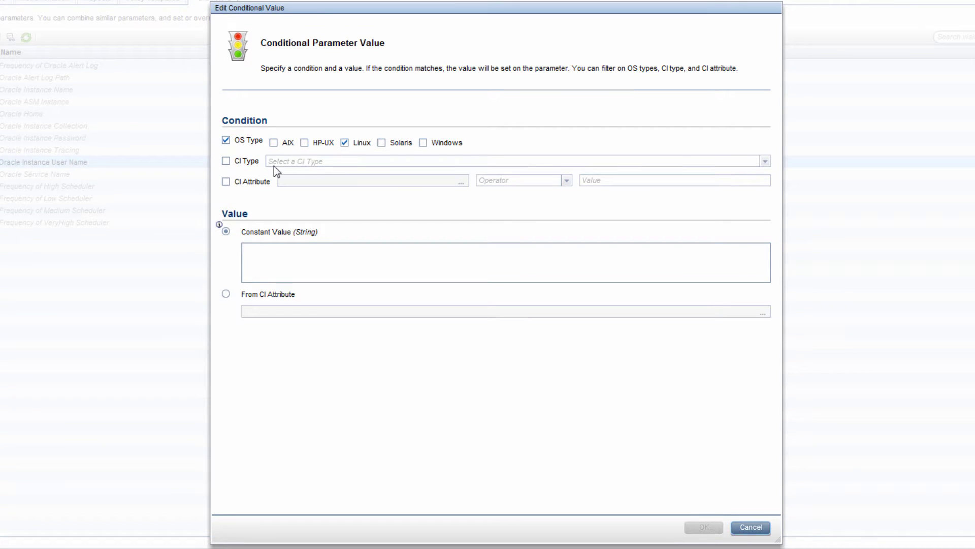
Require CI attribute version MatchesRegexp '^11.*' with user name 'mgmtusr' for that condition.
left_click(242, 179)
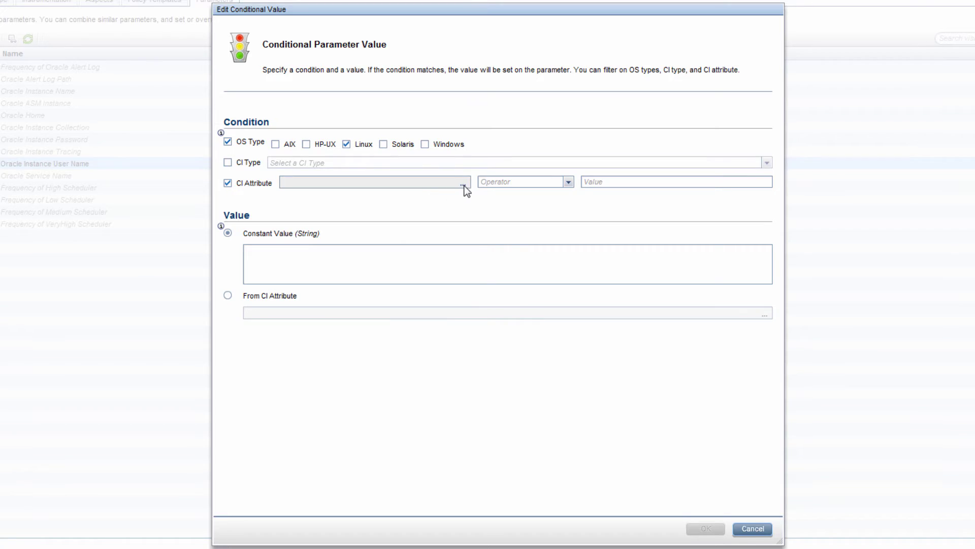
left_click(463, 184)
left_click(415, 285)
left_click(862, 497)
left_click(528, 181)
left_click(508, 207)
left_click(637, 181)
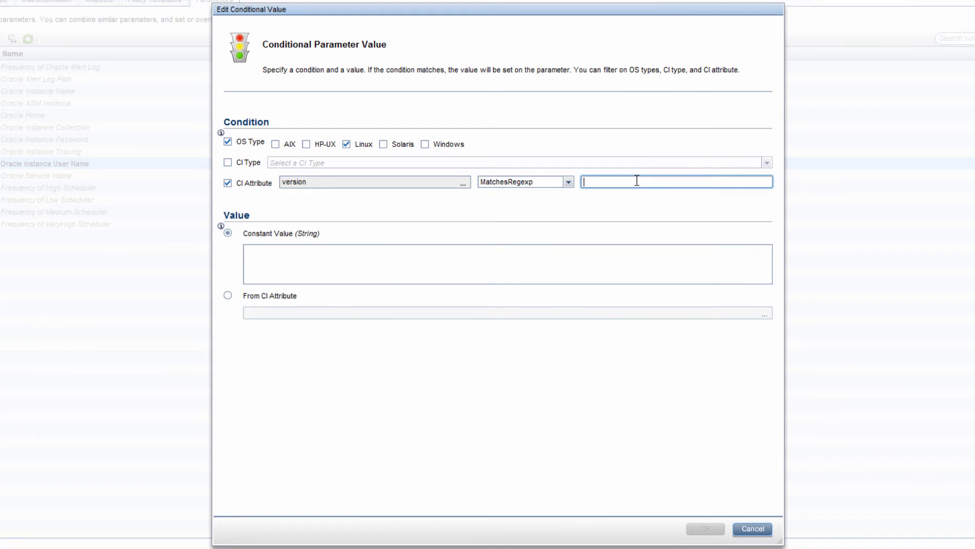
type("^11.*")
left_click(571, 260)
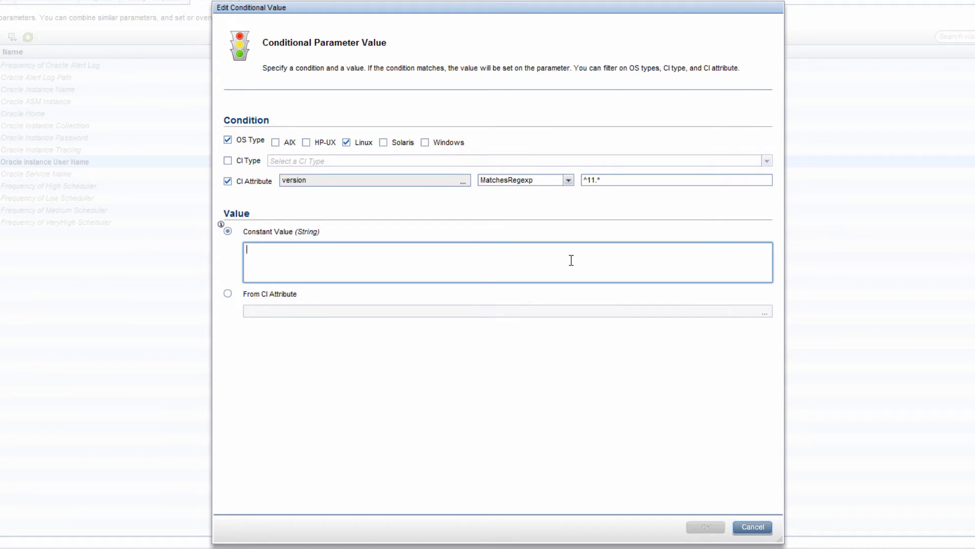
type("mgmtusr")
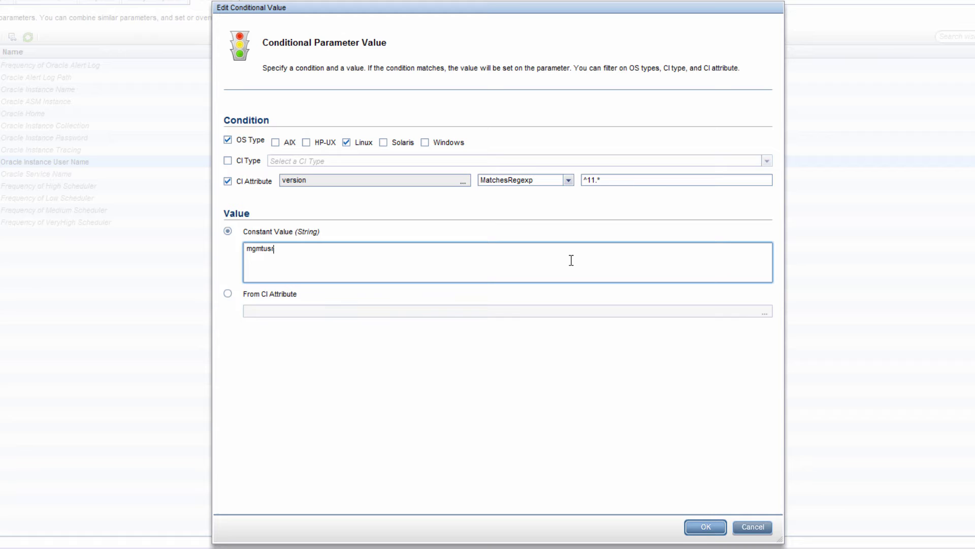
left_click(702, 527)
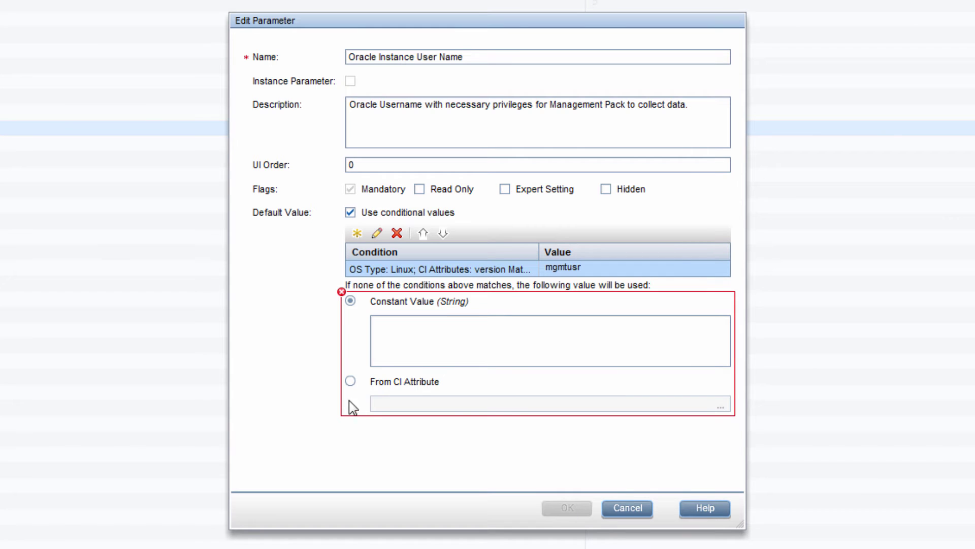
Set the fallback user name to 'mgm' and save the parameter.
left_click(383, 334)
type("mg")
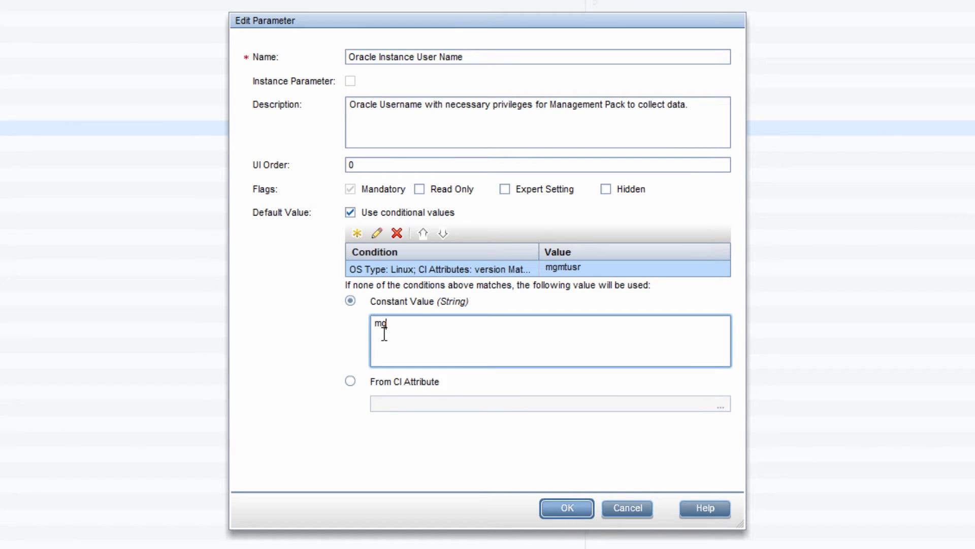
type("m")
left_click(570, 506)
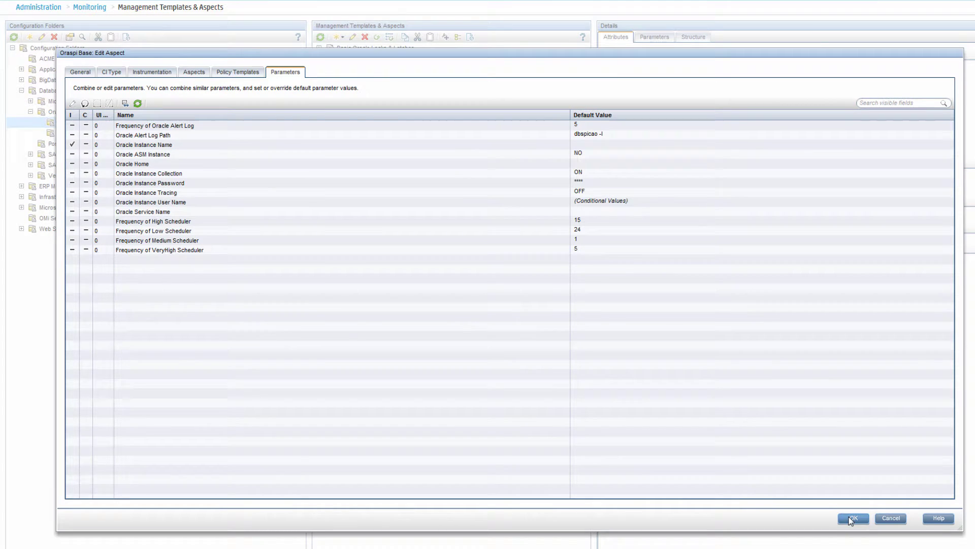